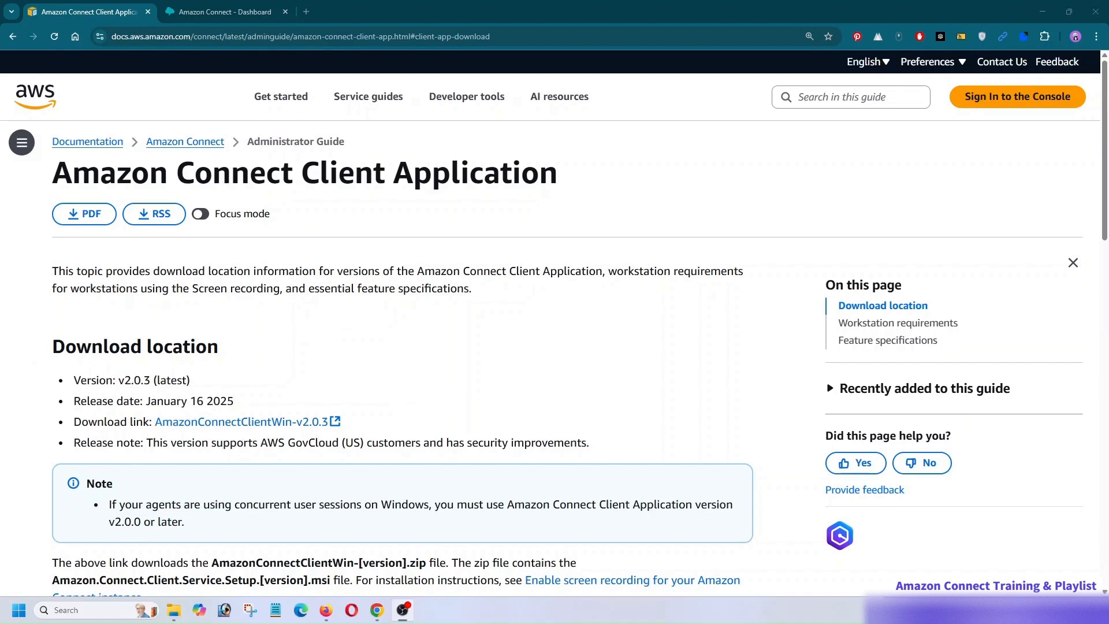
# - Review the Amazon Connect Client Application's release details, workstation requirements and feature specifications, including the websocket port used for screen recording
pyautogui.moveTo(146, 401); pyautogui.dragTo(269, 404)
pyautogui.click(267, 347)
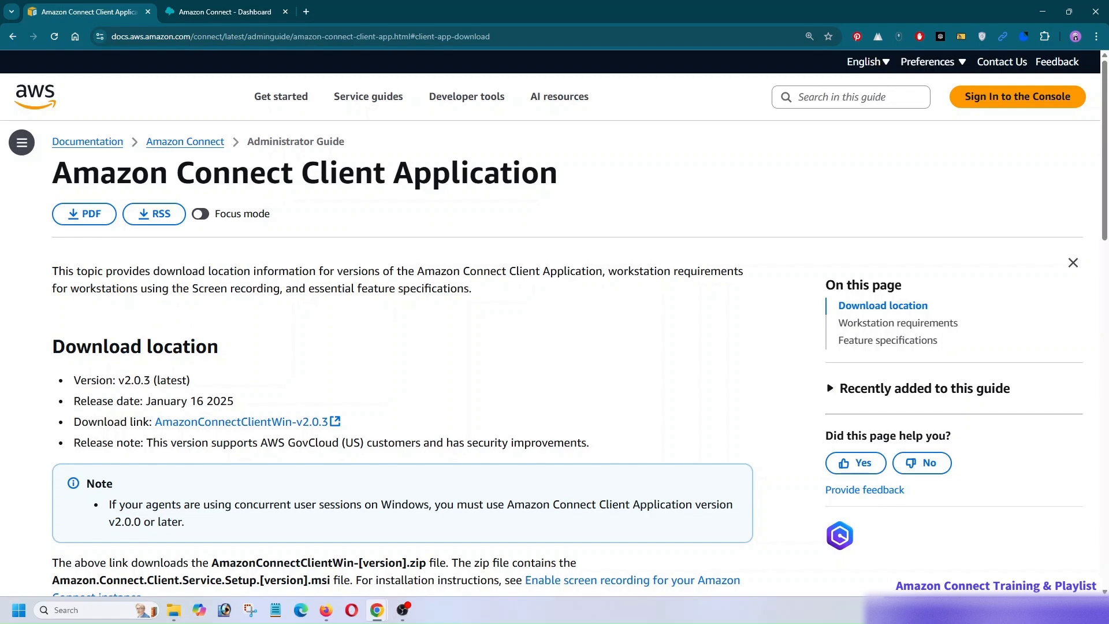
pyautogui.scroll(-7, 366, 299)
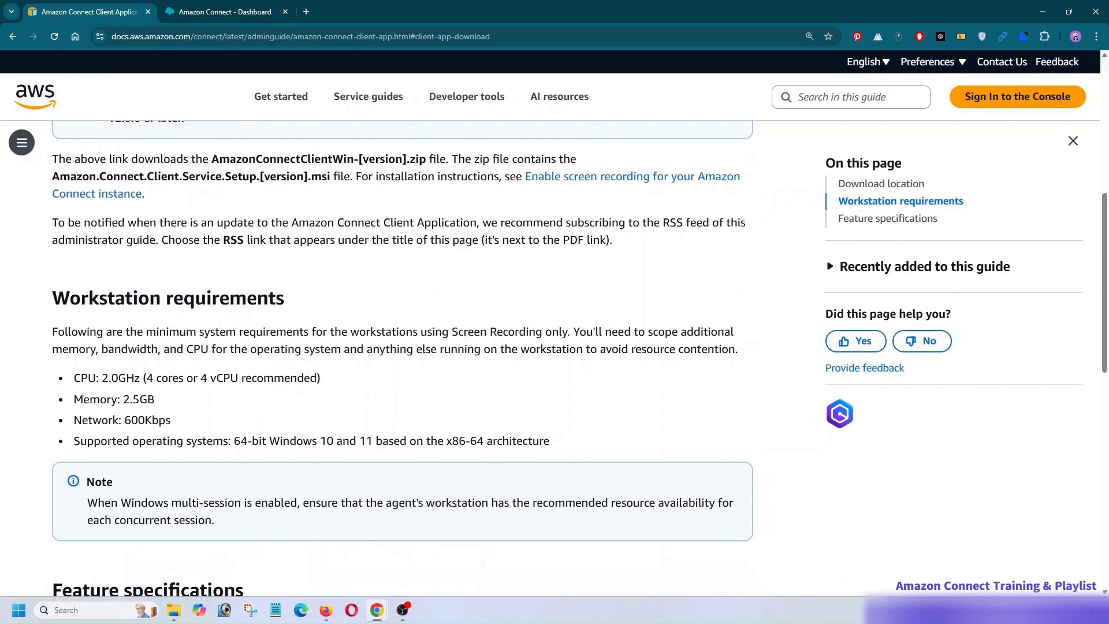
pyautogui.scroll(-1, 181, 343)
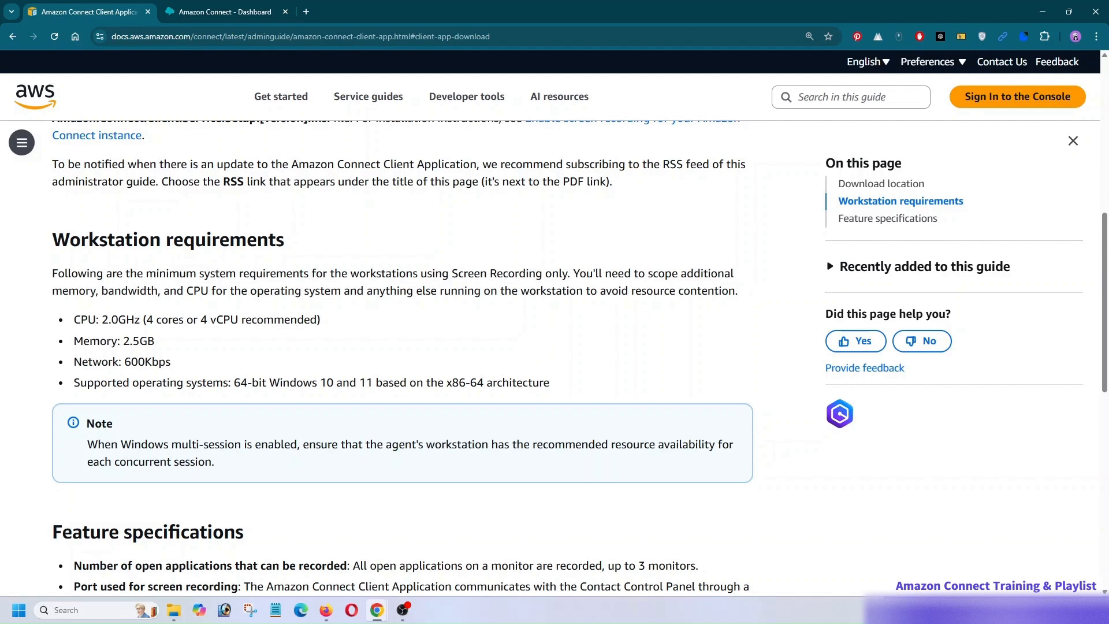
pyautogui.scroll(-4, 322, 316)
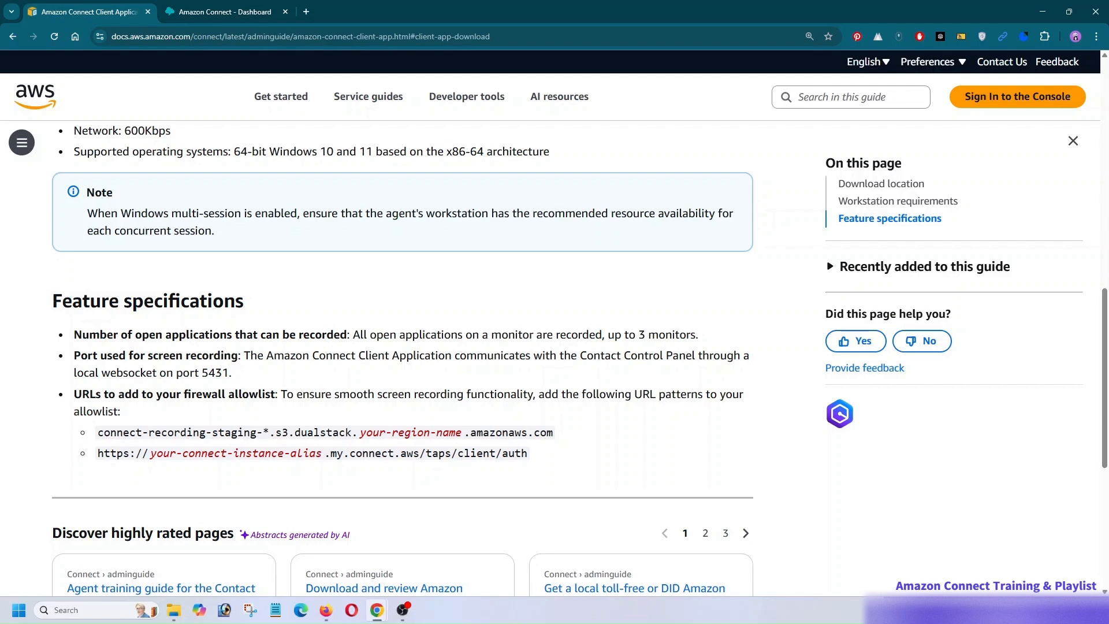
pyautogui.moveTo(101, 372); pyautogui.dragTo(229, 372)
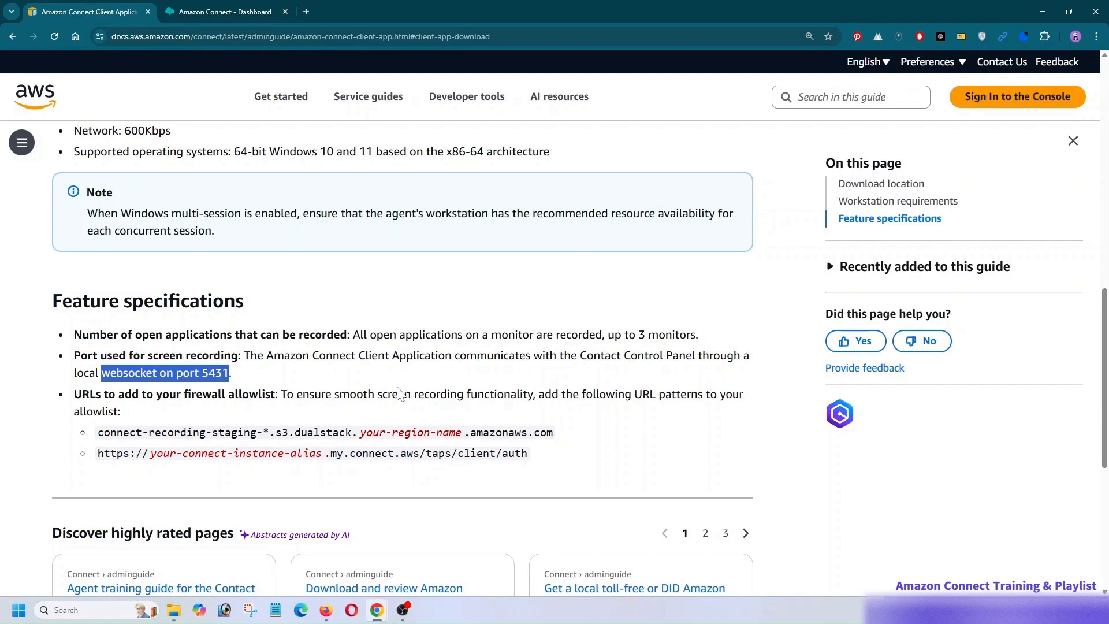
pyautogui.scroll(10, 351, 386)
pyautogui.scroll(2, 354, 384)
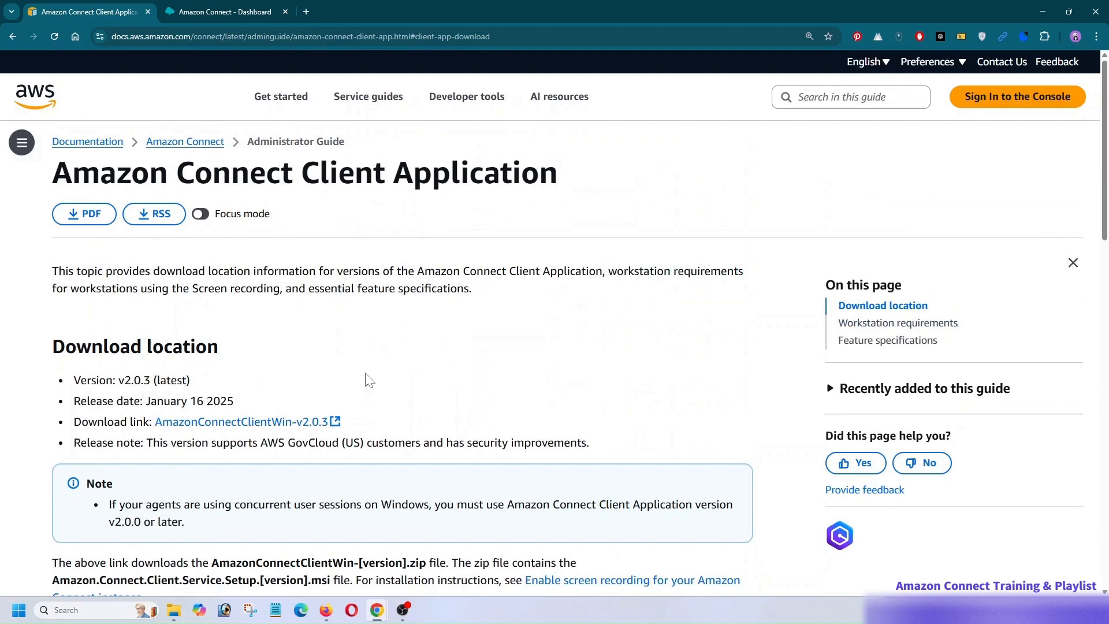
# - Switch to File Explorer and launch the installer Amazon.Connect.Client.Service.Setup.2.0.3.msi from AmazonConnectClientWin-v2.0.3.zip
pyautogui.click(174, 610)
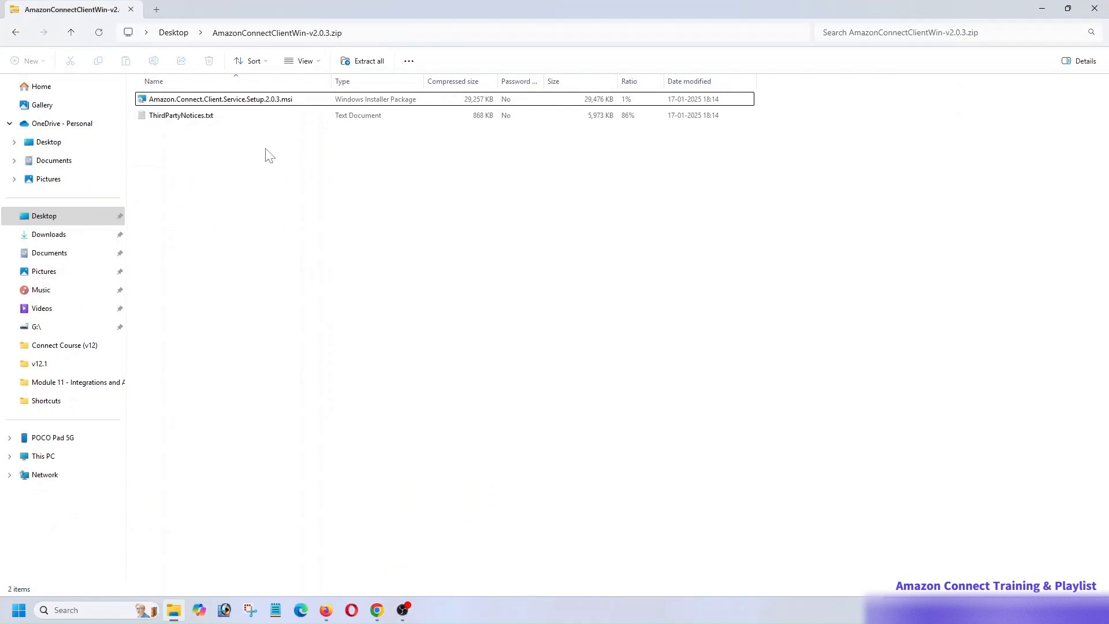
pyautogui.click(231, 101)
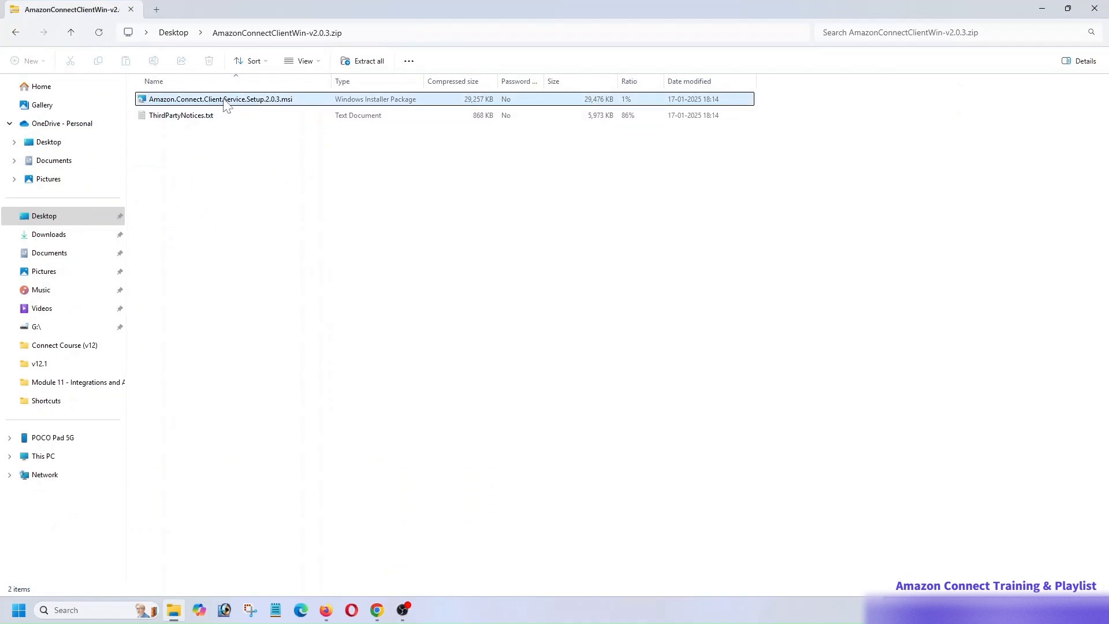
pyautogui.doubleClick(228, 104)
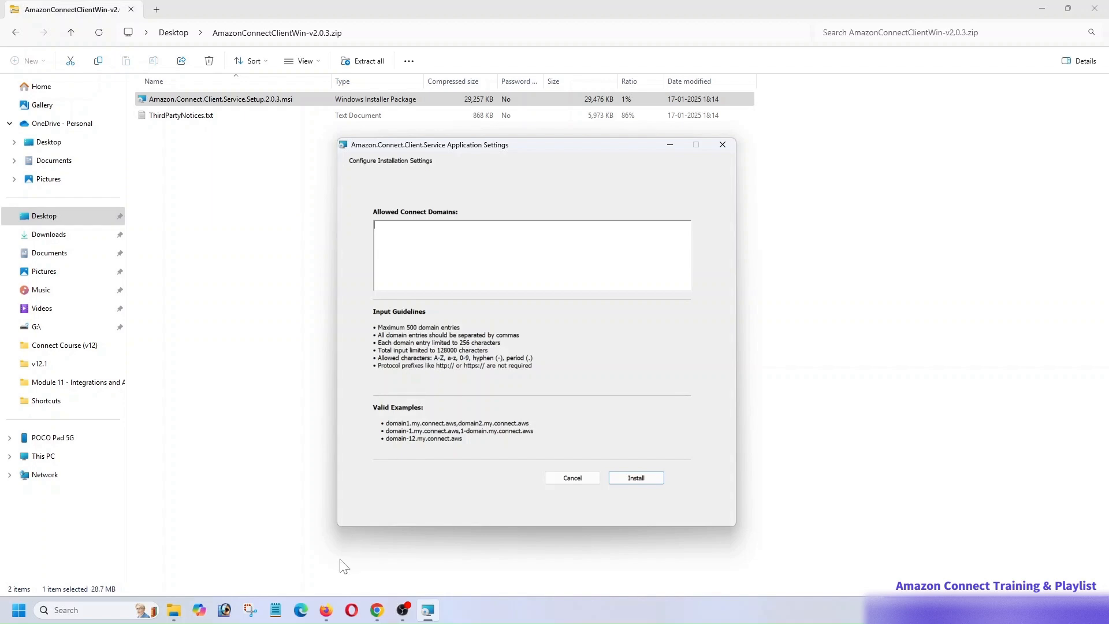
pyautogui.click(325, 610)
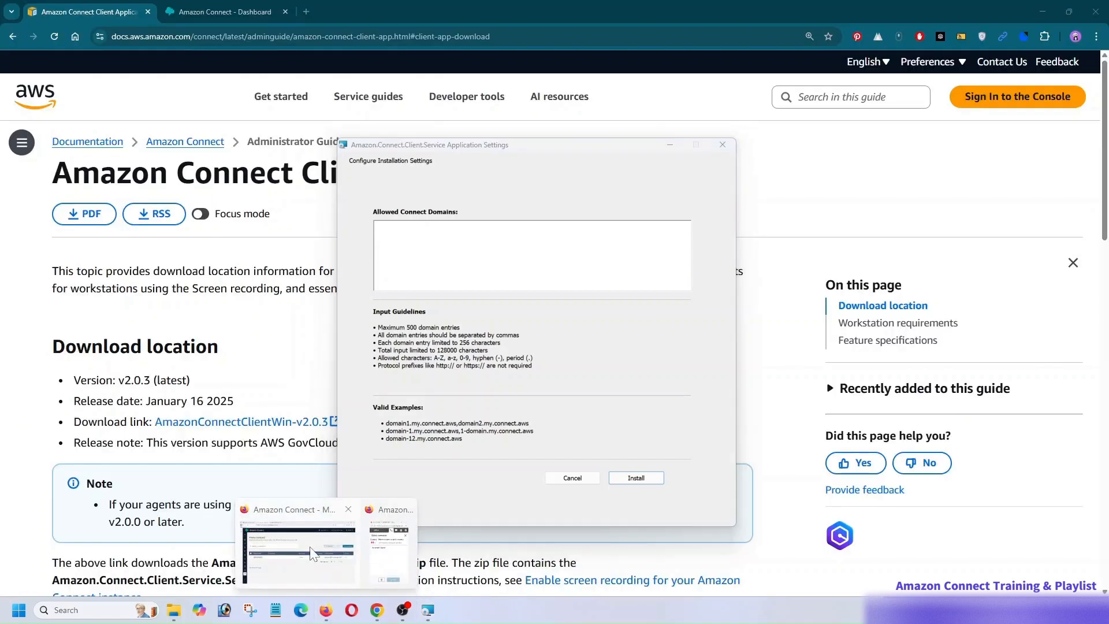
pyautogui.click(288, 534)
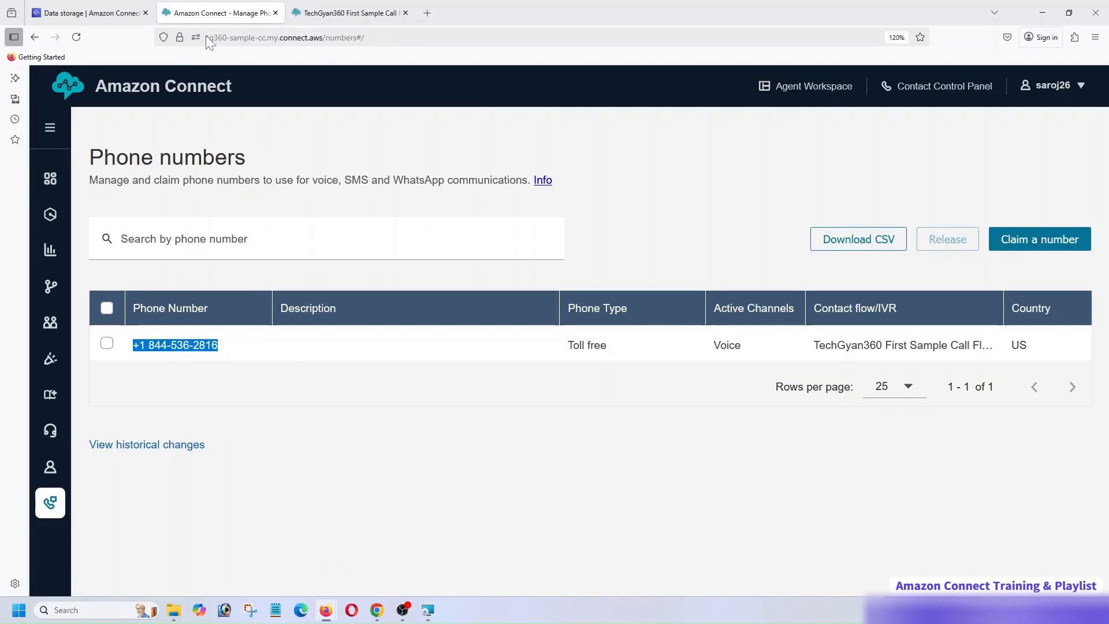
pyautogui.moveTo(324, 38); pyautogui.dragTo(176, 41)
pyautogui.hotkey('ctrl', 'c')
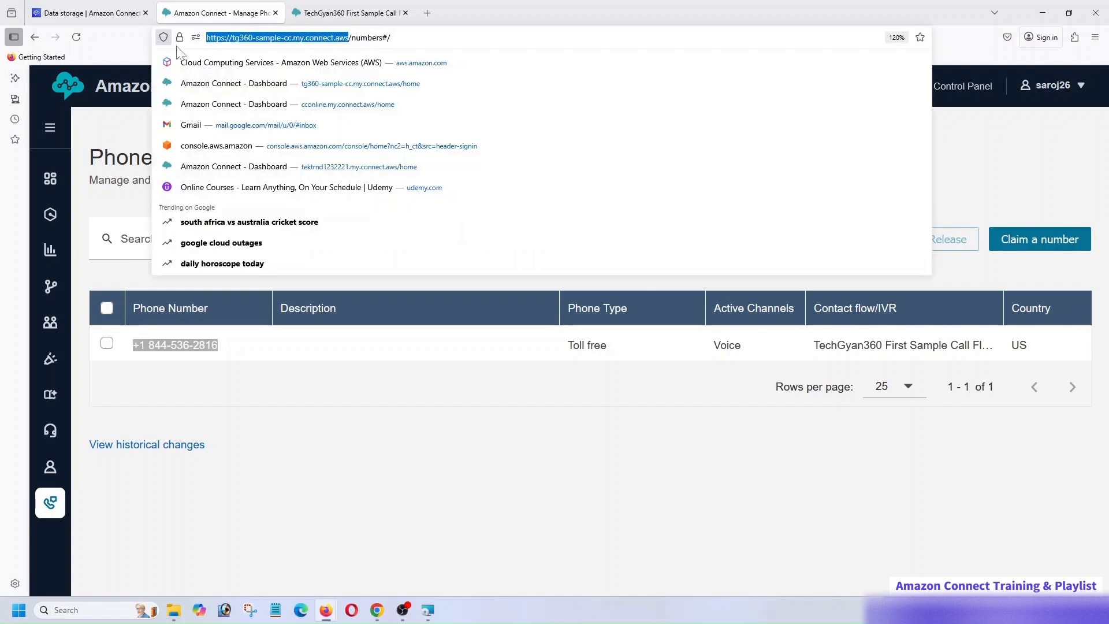
pyautogui.click(359, 414)
pyautogui.click(429, 611)
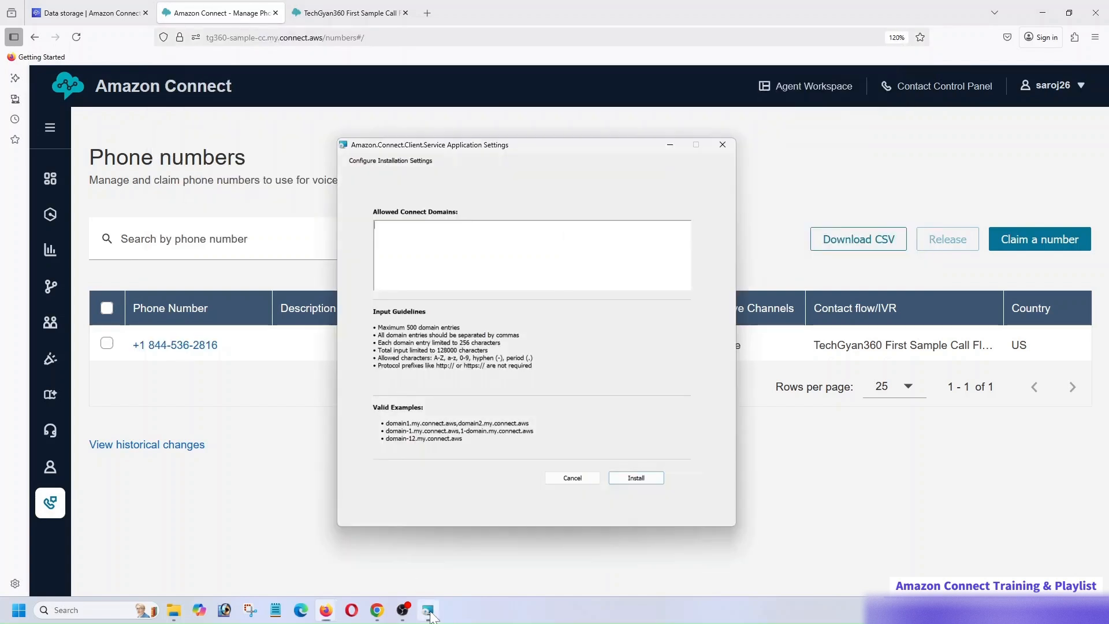
pyautogui.hotkey('ctrl', 'v')
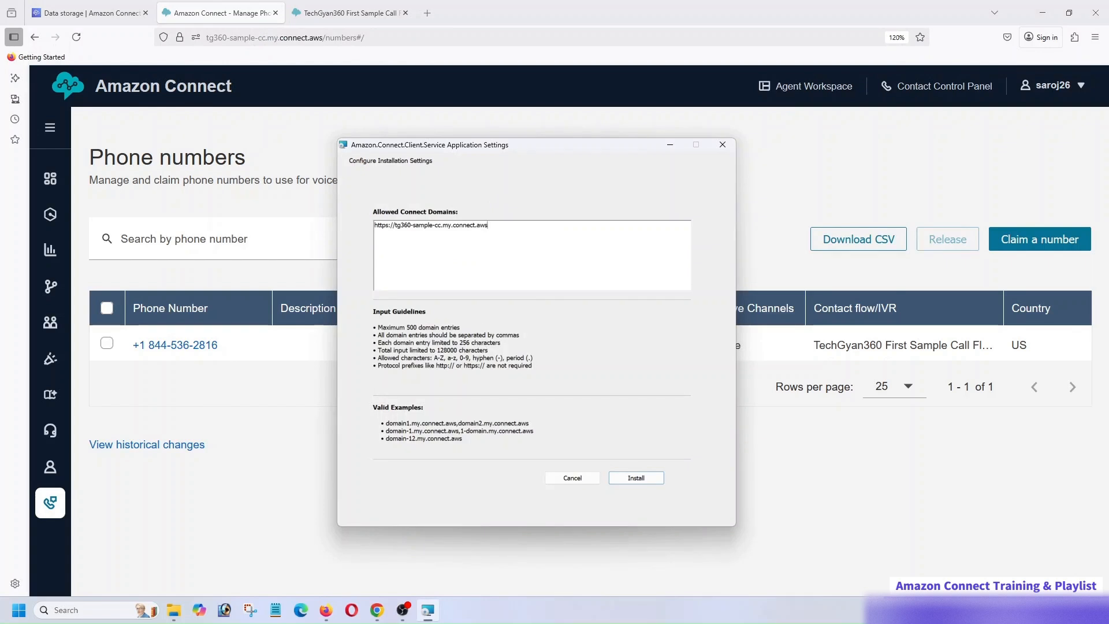
pyautogui.moveTo(396, 225); pyautogui.dragTo(373, 225)
pyautogui.press('BackSpace')
pyautogui.hotkey('ctrl', 'v')
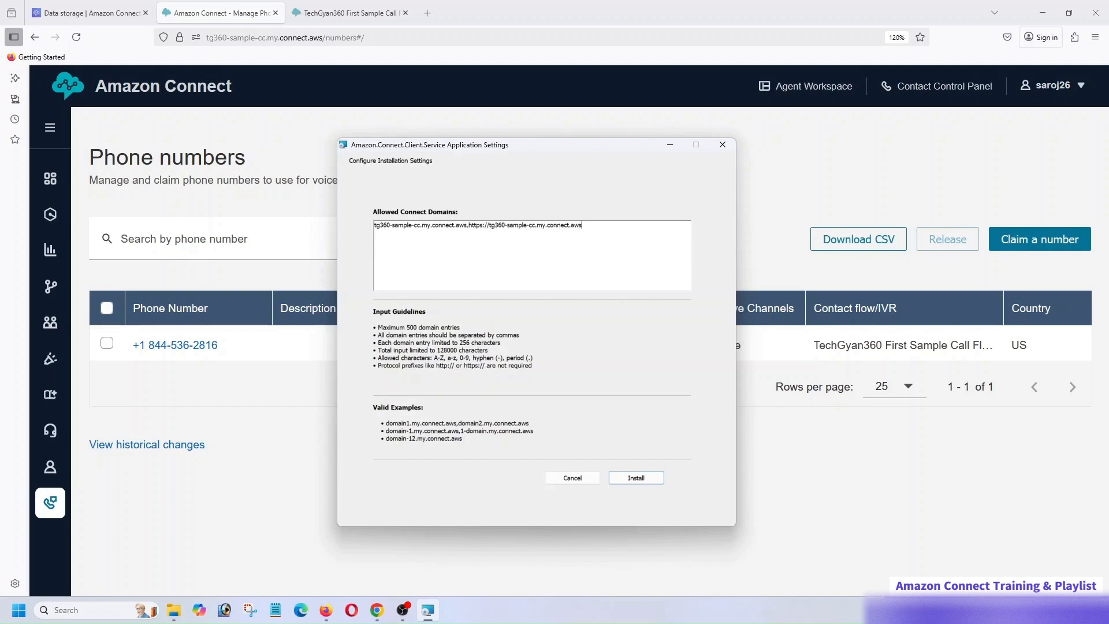
pyautogui.hotkey('ctrl', 'z')
pyautogui.hotkey('ctrl', 'z')
pyautogui.press('BackSpace')
# - Install the Amazon Connect client service with the configured allowed domain
pyautogui.click(647, 478)
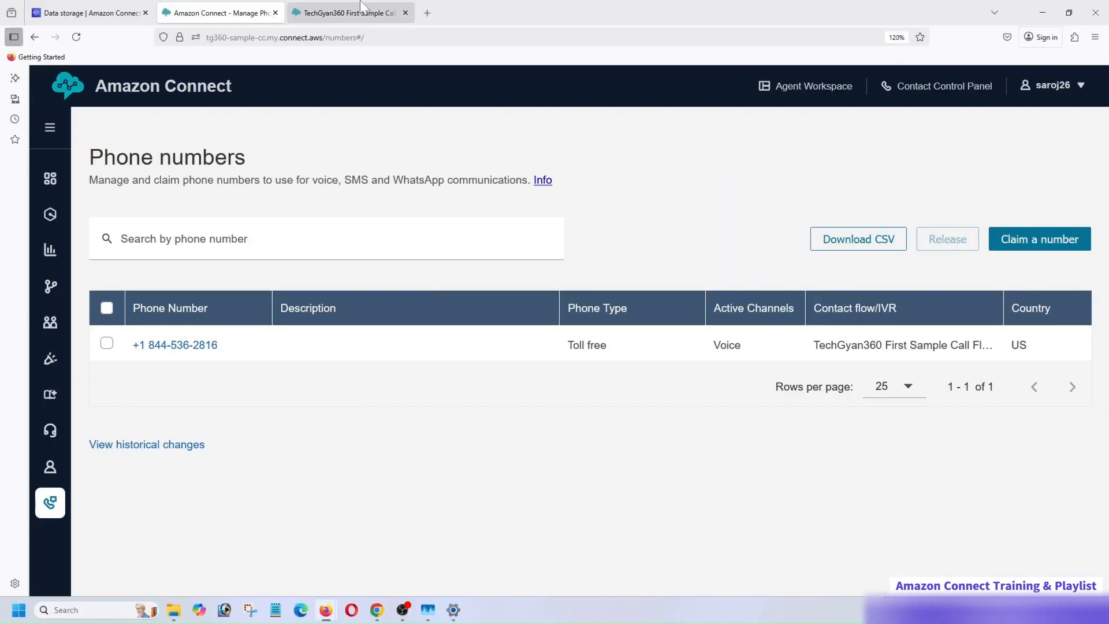
# - Open the Set recording and analytics behavior block in the TechGyan360 First Sample Call Flow and check its voice and screen recording settings
pyautogui.hotkey('ctrl', 'Tab')
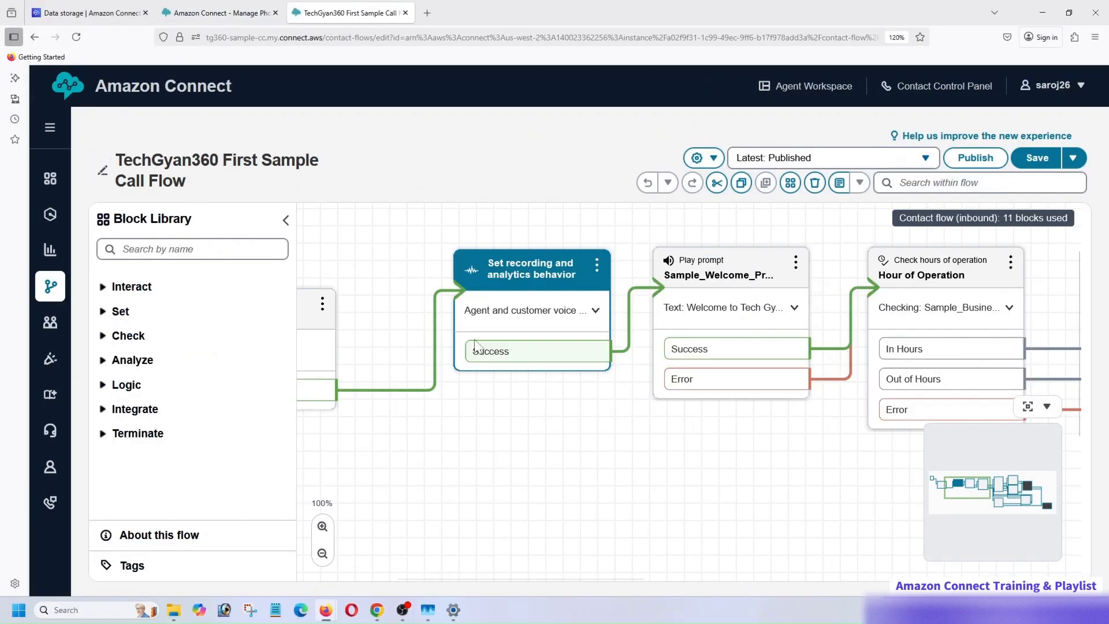
pyautogui.click(504, 287)
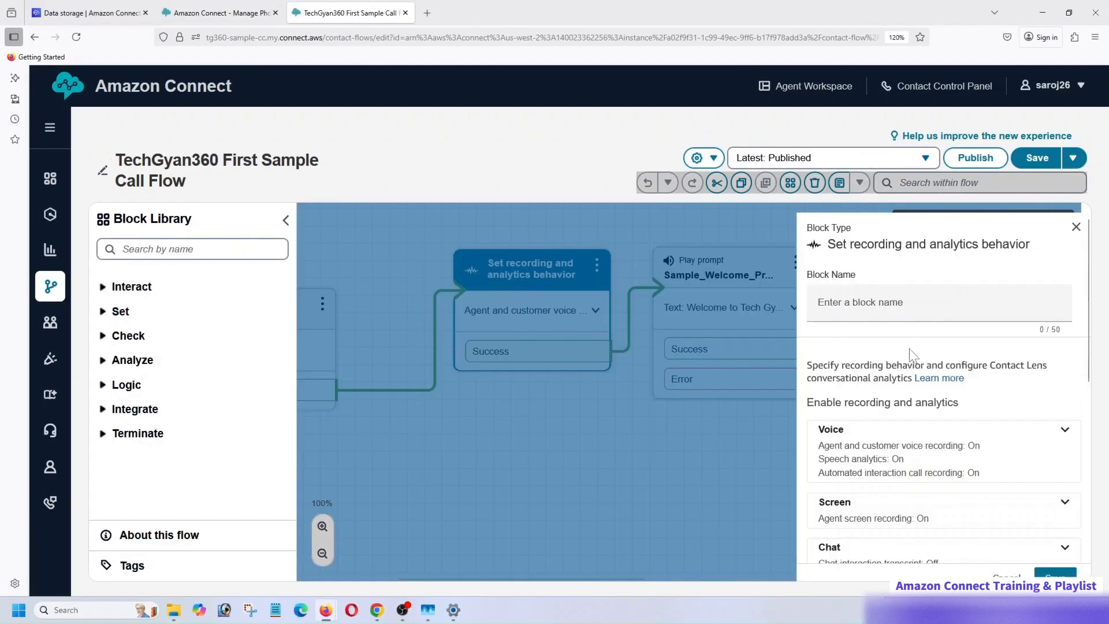
pyautogui.scroll(-3, 908, 349)
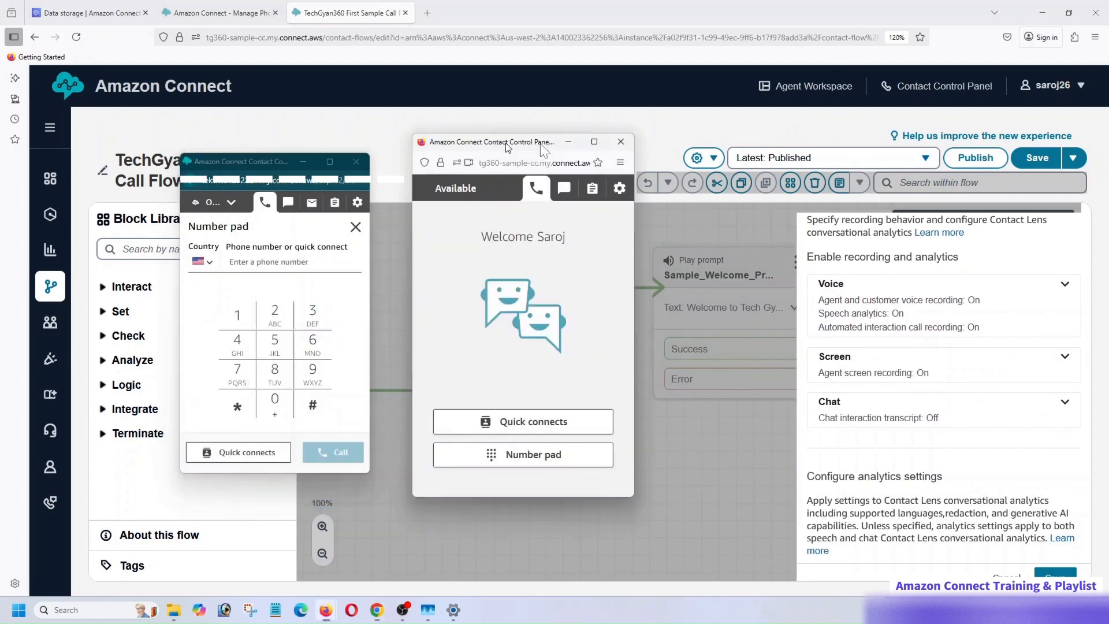
# - Place the two Contact Control Panels side by side, call the claimed toll-free number and make a number pad selection
pyautogui.moveTo(540, 143); pyautogui.dragTo(643, 144)
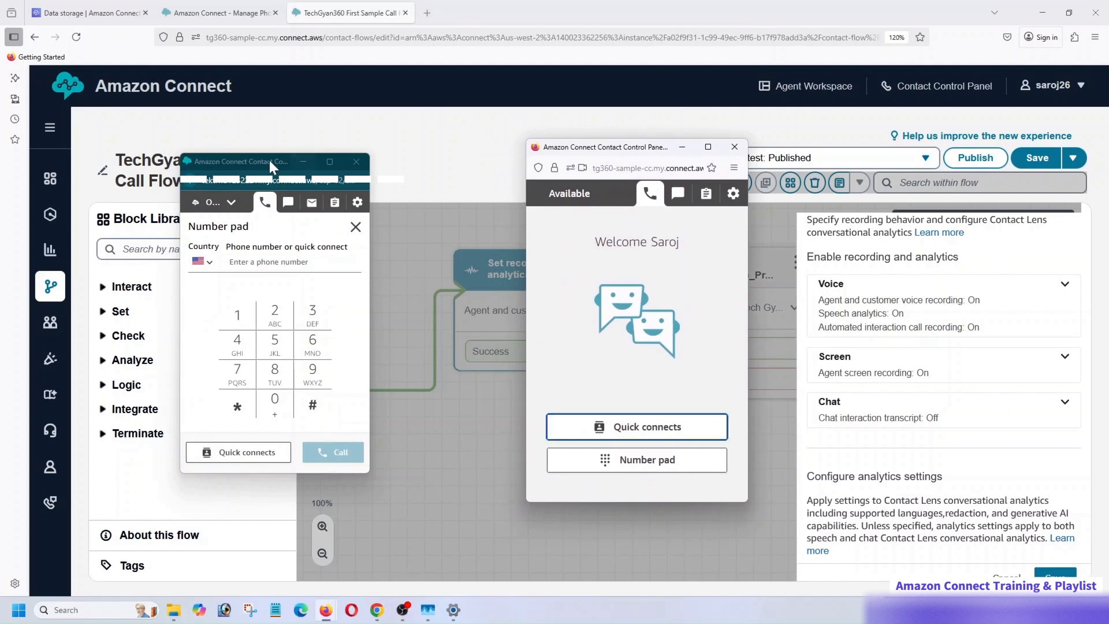
pyautogui.moveTo(269, 161); pyautogui.dragTo(317, 160)
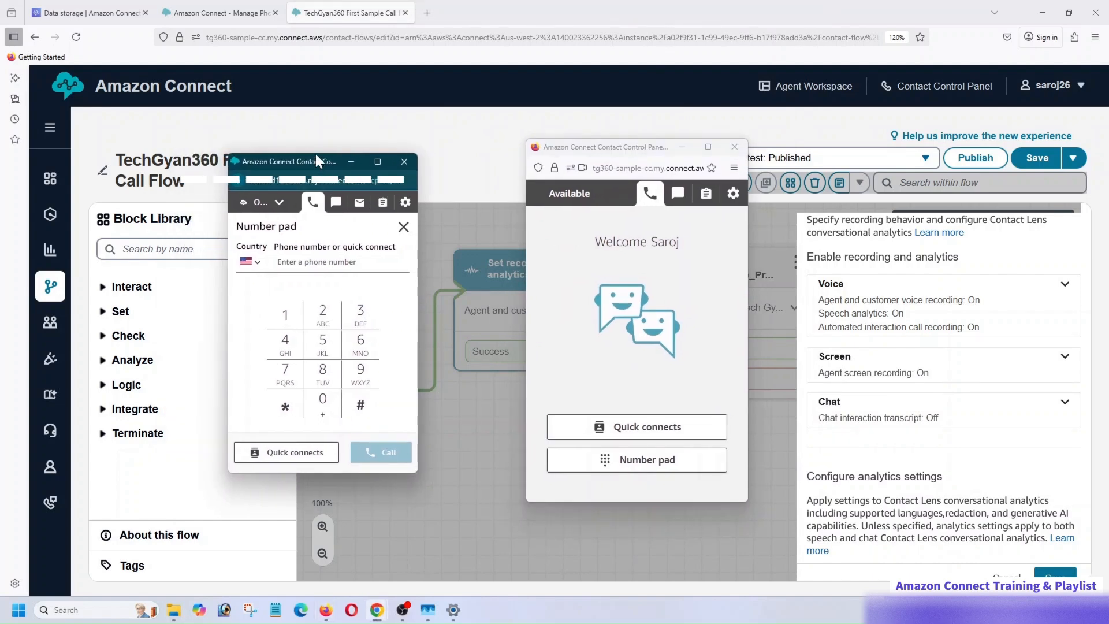
pyautogui.click(314, 262)
pyautogui.hotkey('ctrl', 'v')
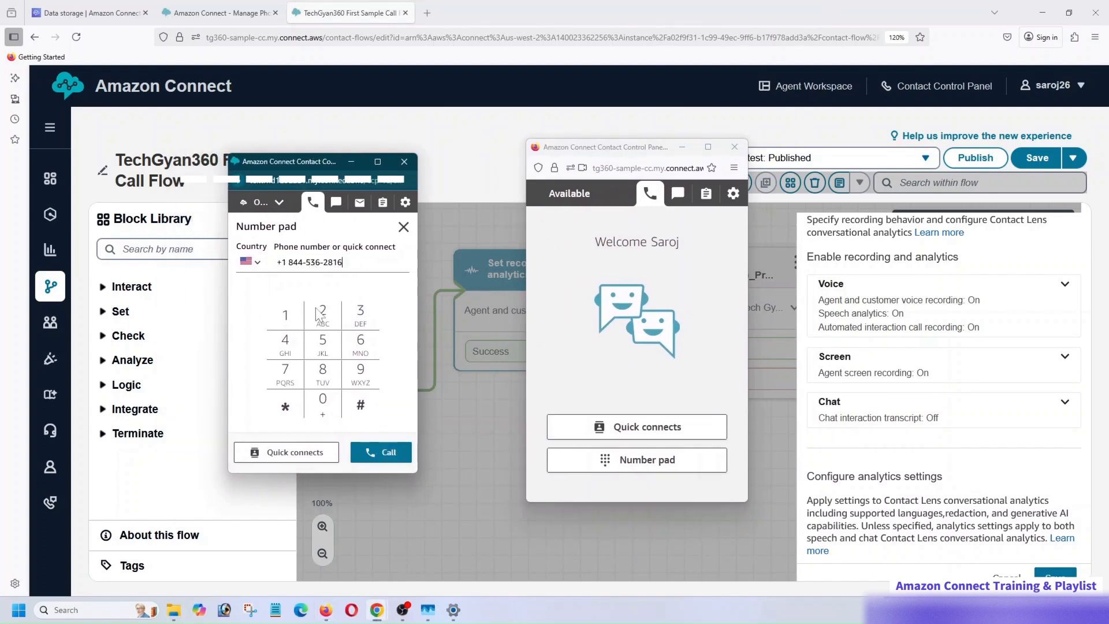
pyautogui.click(384, 456)
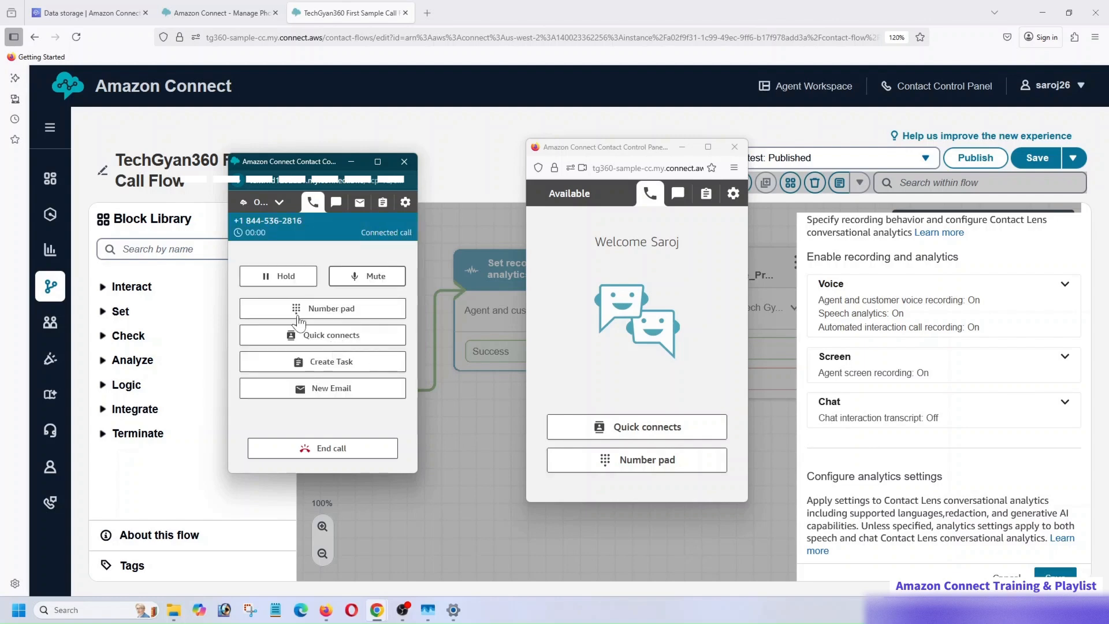
pyautogui.click(297, 309)
pyautogui.click(284, 310)
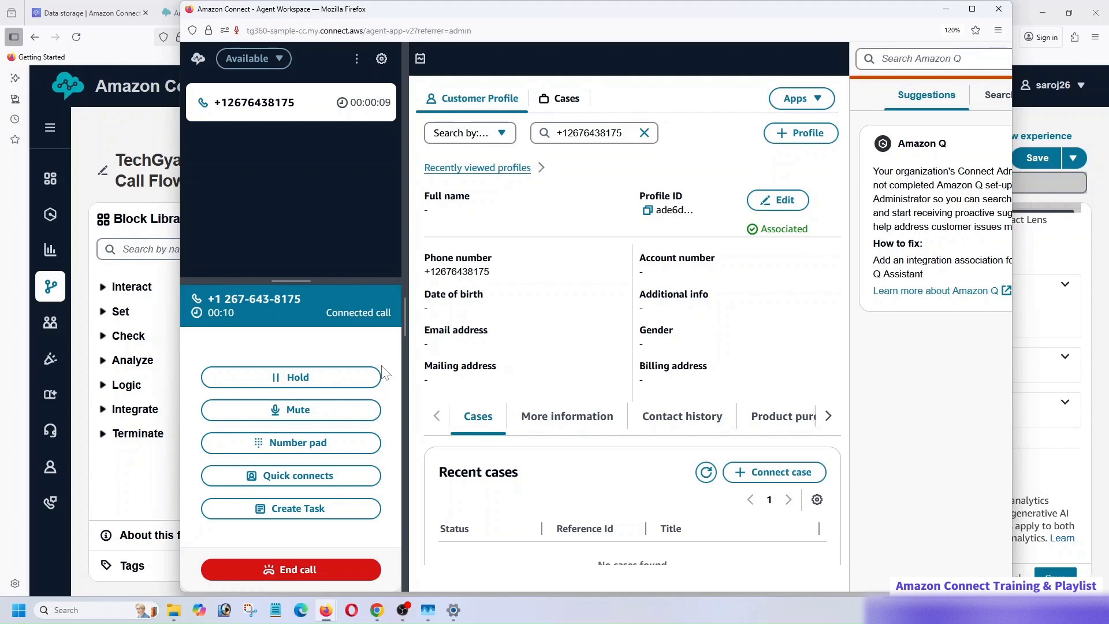
# - End the connected call in the Agent Workspace, close the contact and minimize the workspace window
pyautogui.click(285, 568)
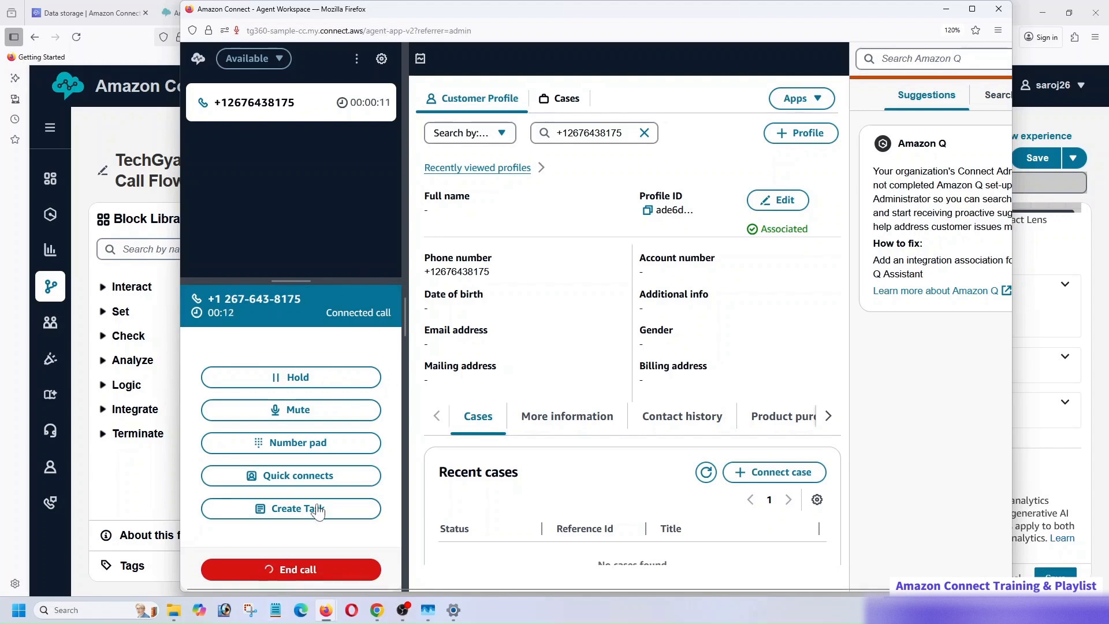
pyautogui.click(326, 570)
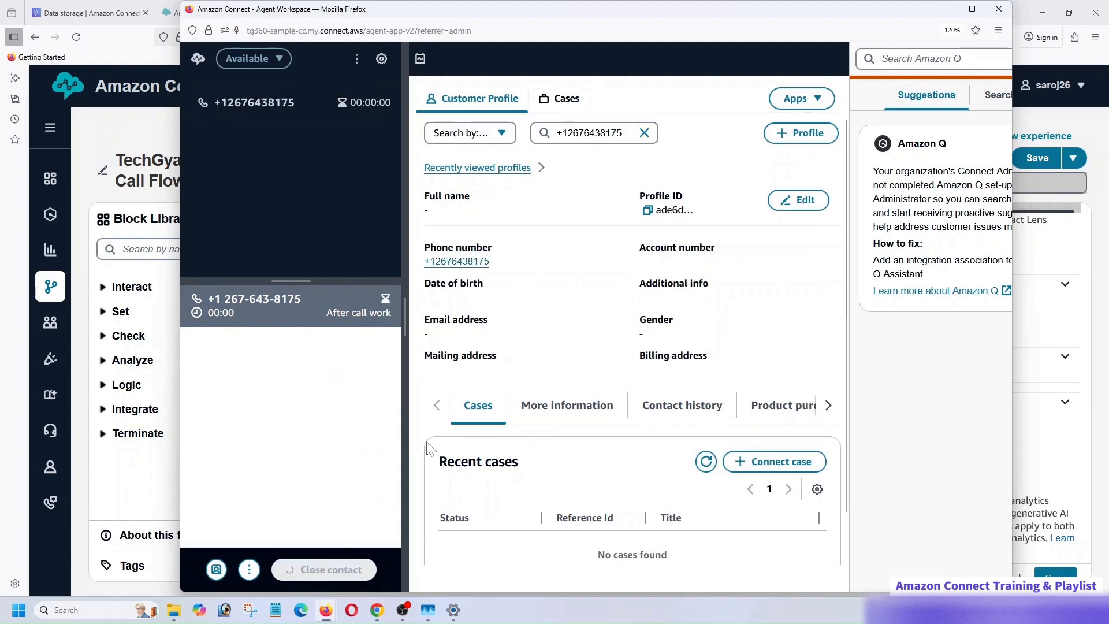
pyautogui.click(946, 8)
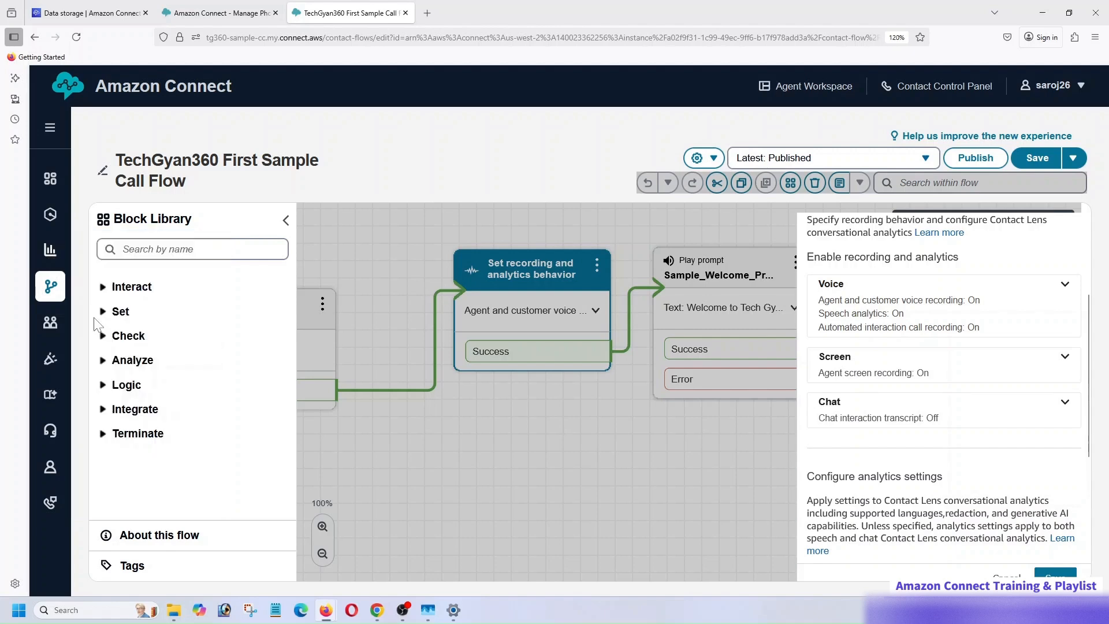
# - Open Contact search in a new browser tab and show the contact details of the completed test call
pyautogui.moveTo(50, 257)
pyautogui.click(136, 414)
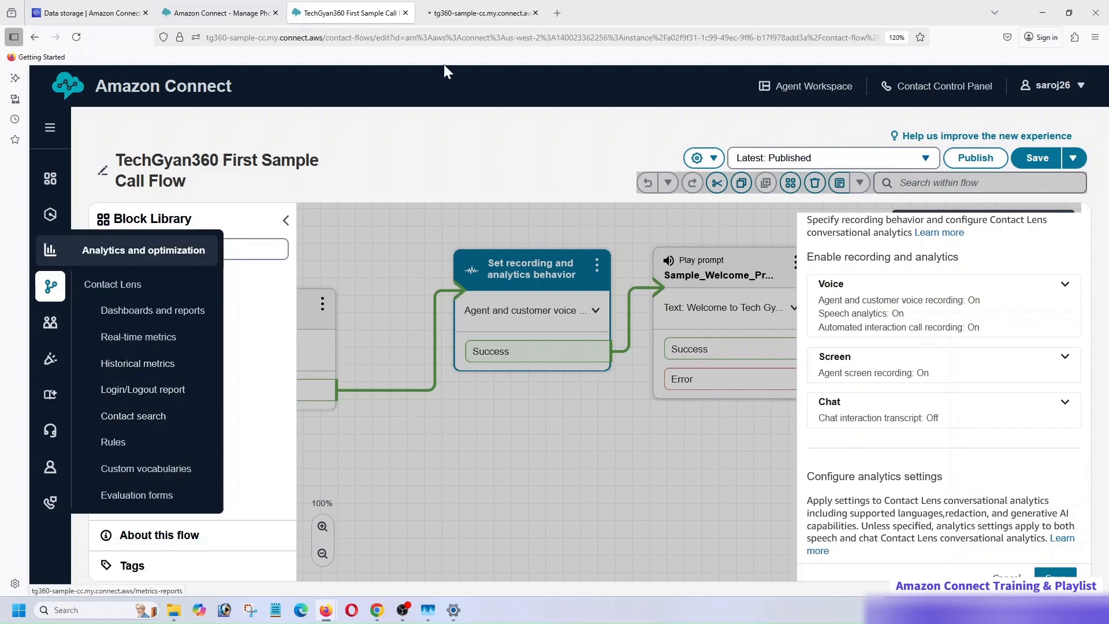
pyautogui.click(466, 11)
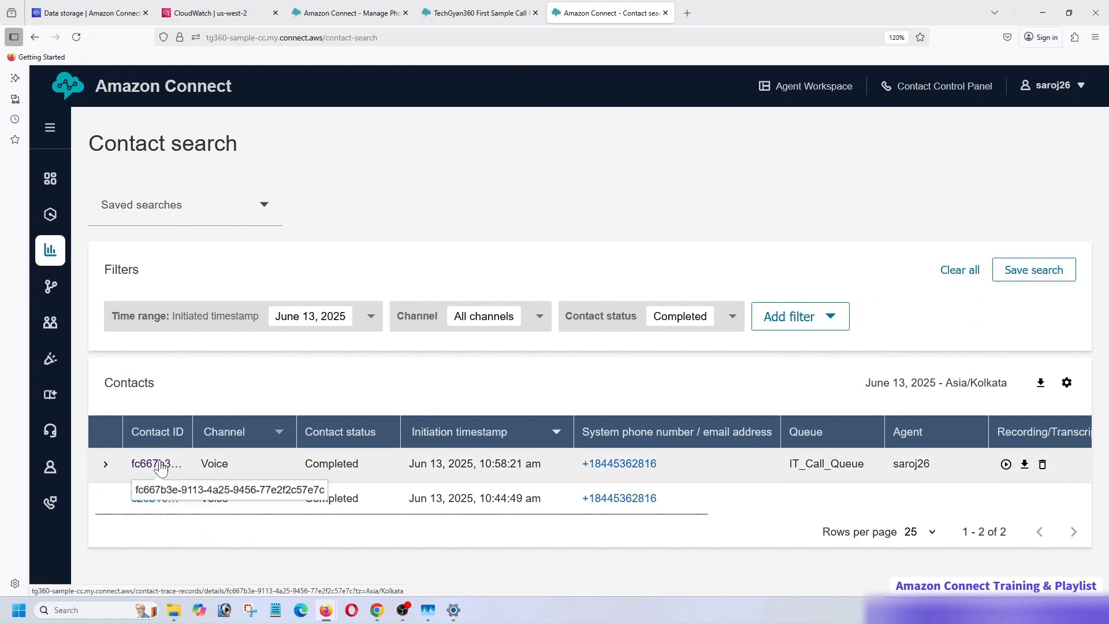
pyautogui.click(162, 462)
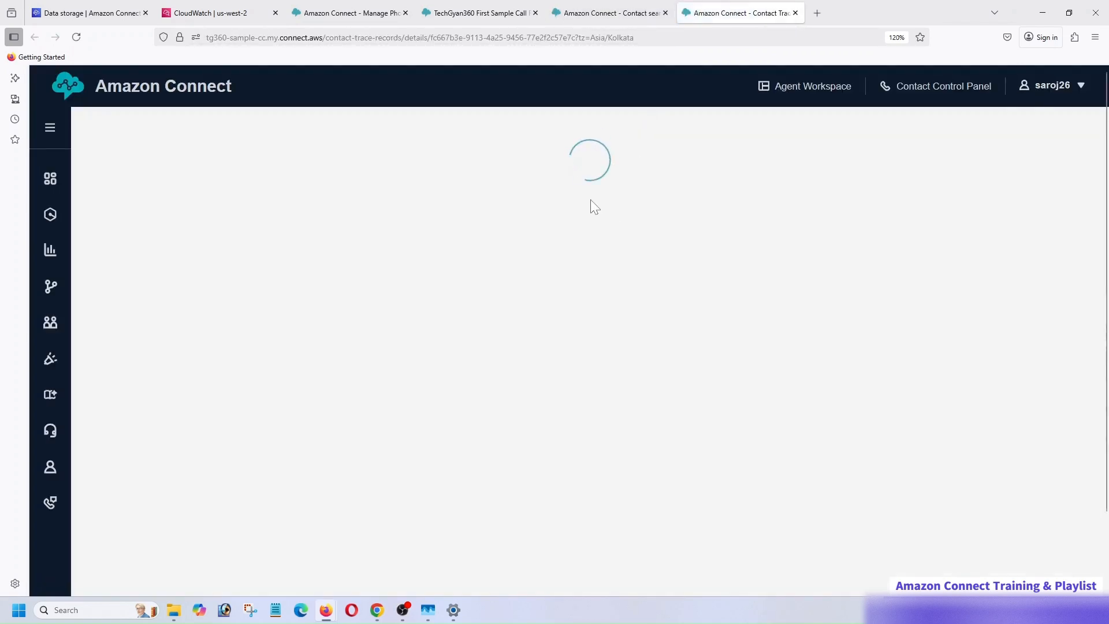
# - View the call's agent interaction recording with its screen recording, and check the contact overview
pyautogui.scroll(-3, 593, 252)
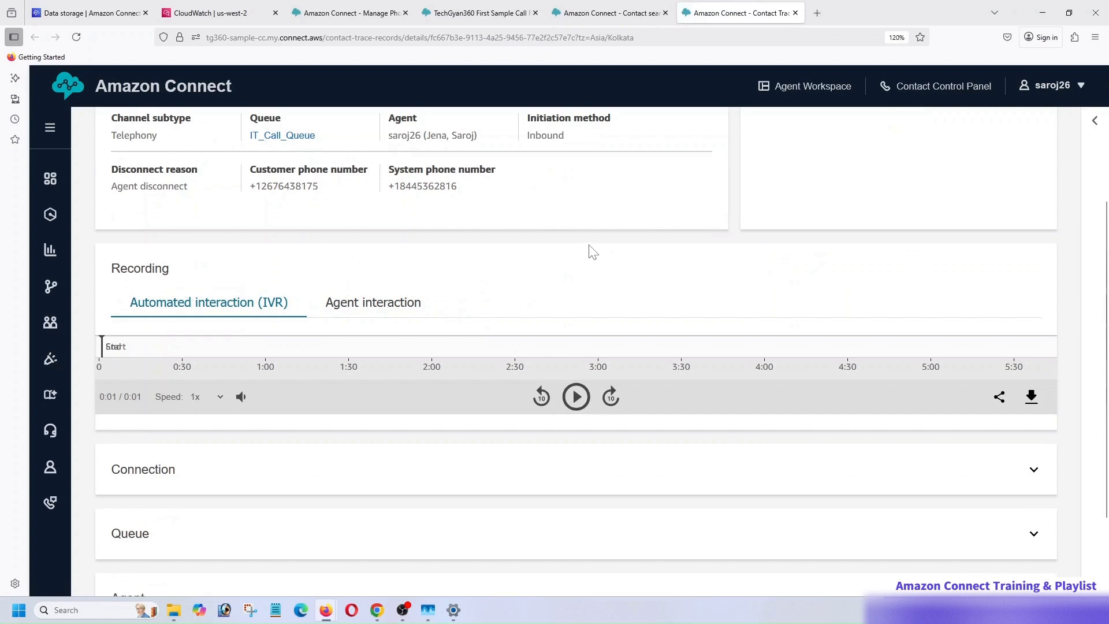
pyautogui.click(373, 302)
pyautogui.scroll(-2, 531, 264)
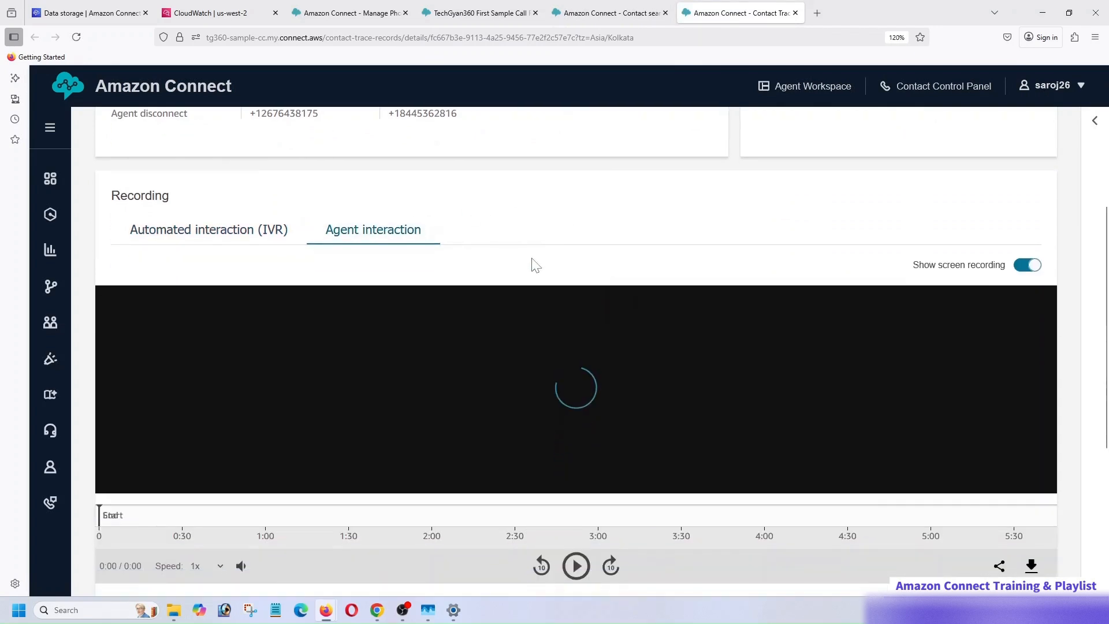
pyautogui.scroll(-2, 549, 339)
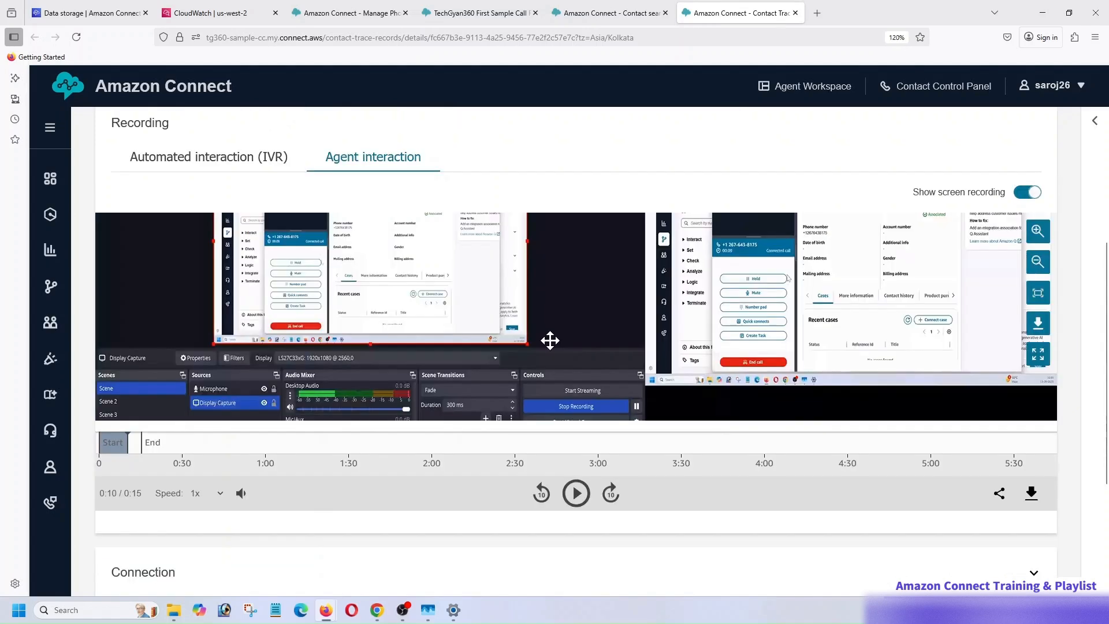
pyautogui.scroll(2, 549, 340)
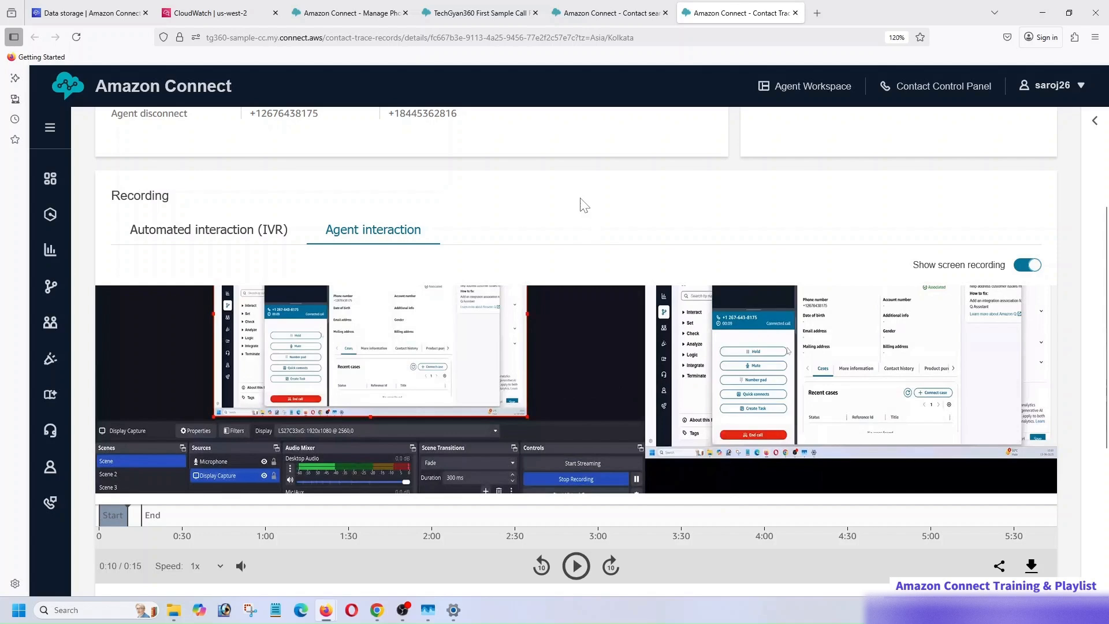
pyautogui.scroll(5, 577, 225)
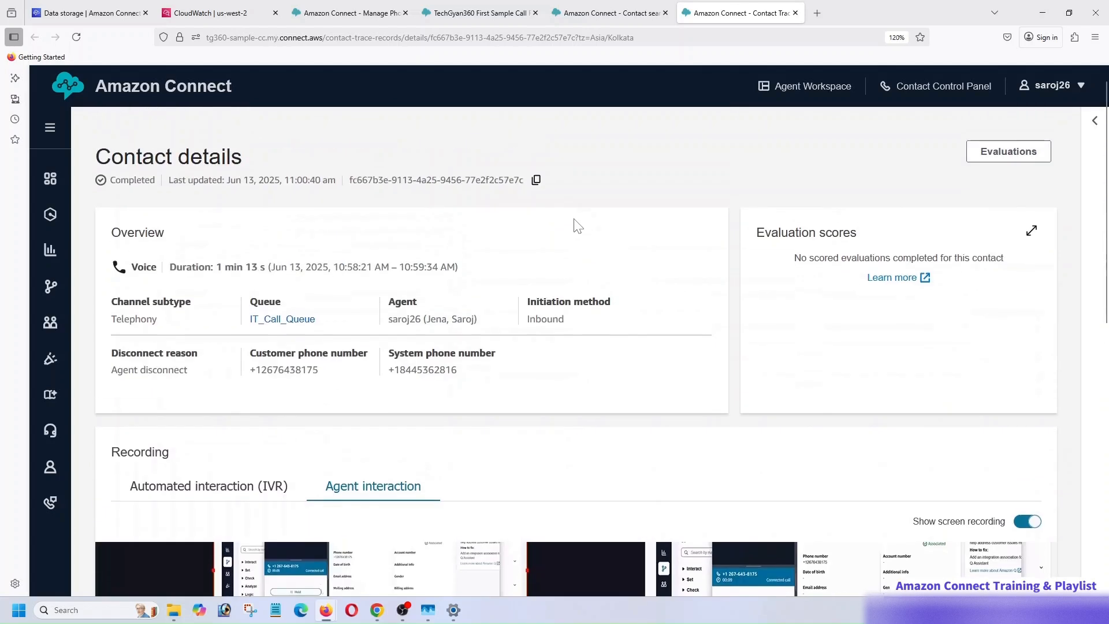